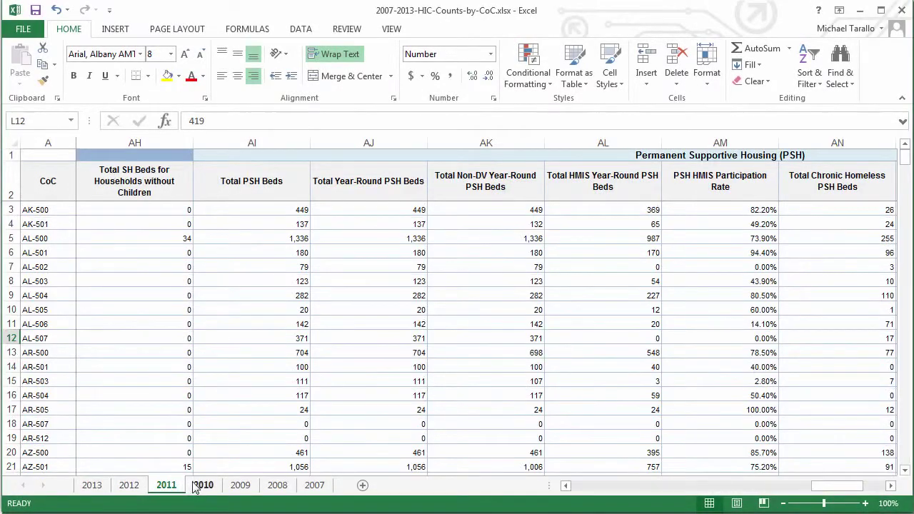
# View the 2011 and then the 2010 sheet of the HIC counts workbook, scrolling back to the left.
pyautogui.click(203, 486)
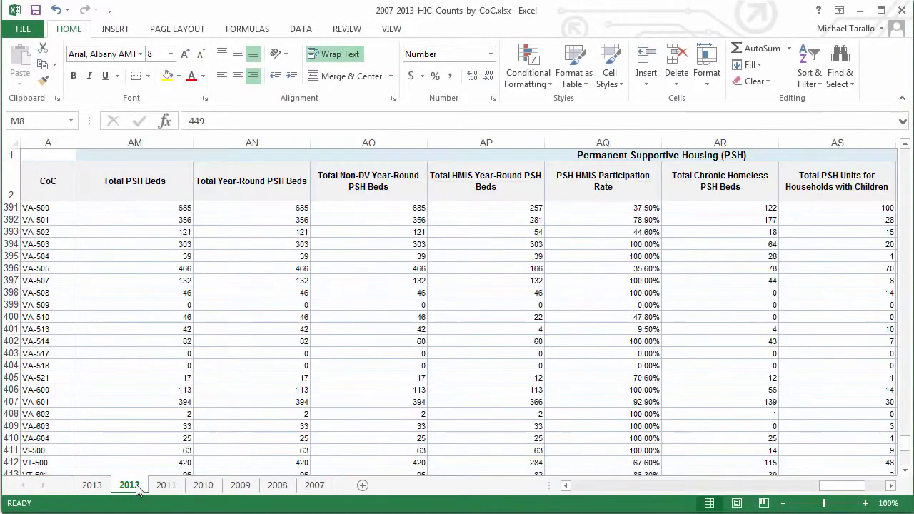
pyautogui.click(165, 486)
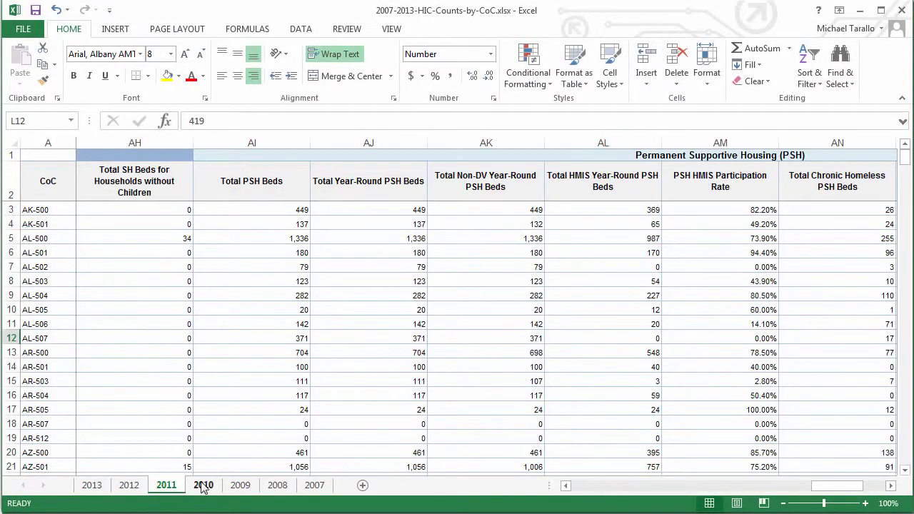
pyautogui.click(203, 485)
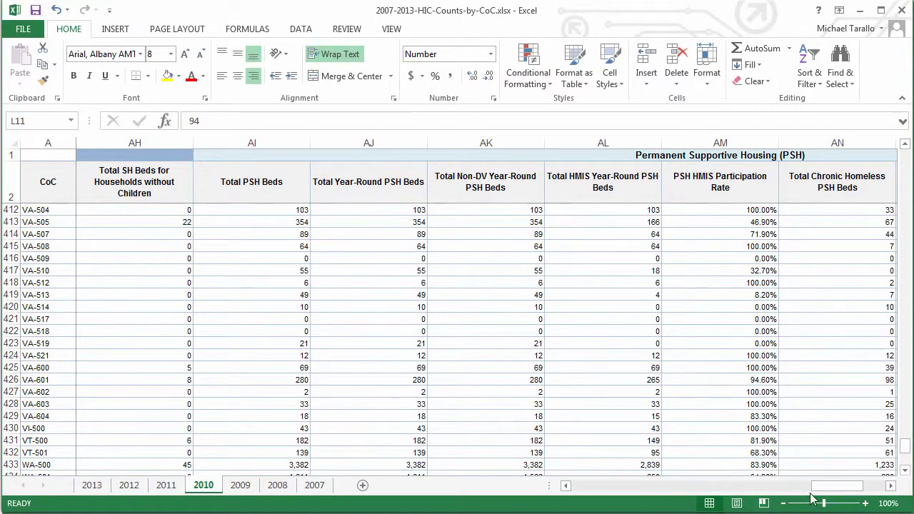
pyautogui.moveTo(820, 493); pyautogui.dragTo(590, 490)
pyautogui.hotkey('alt', 'Tab')
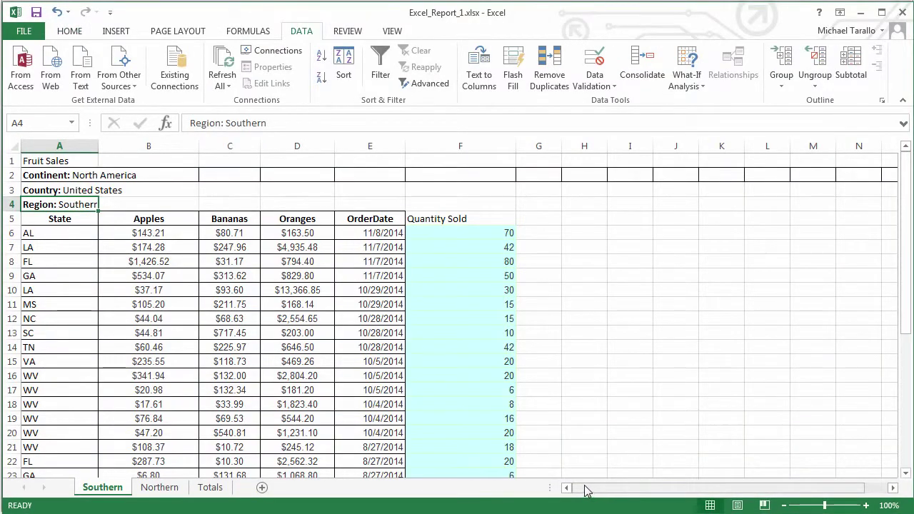
pyautogui.click(177, 489)
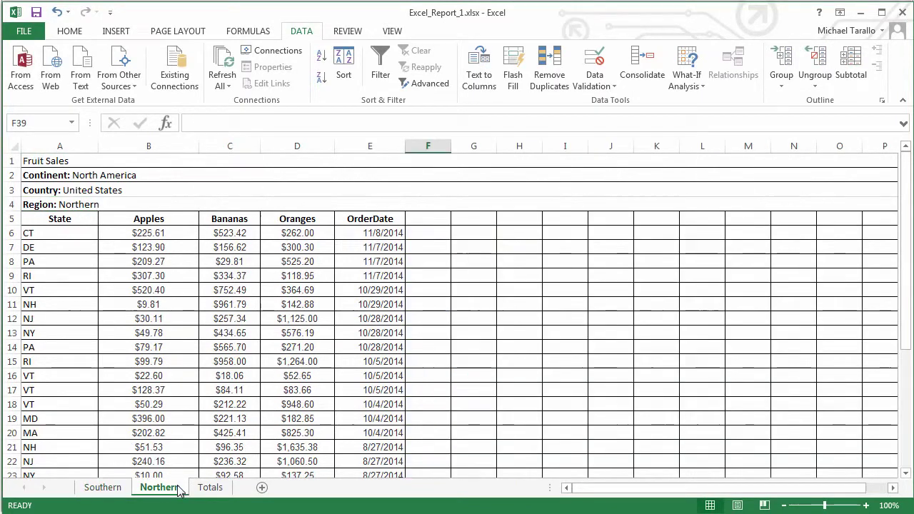
pyautogui.click(121, 488)
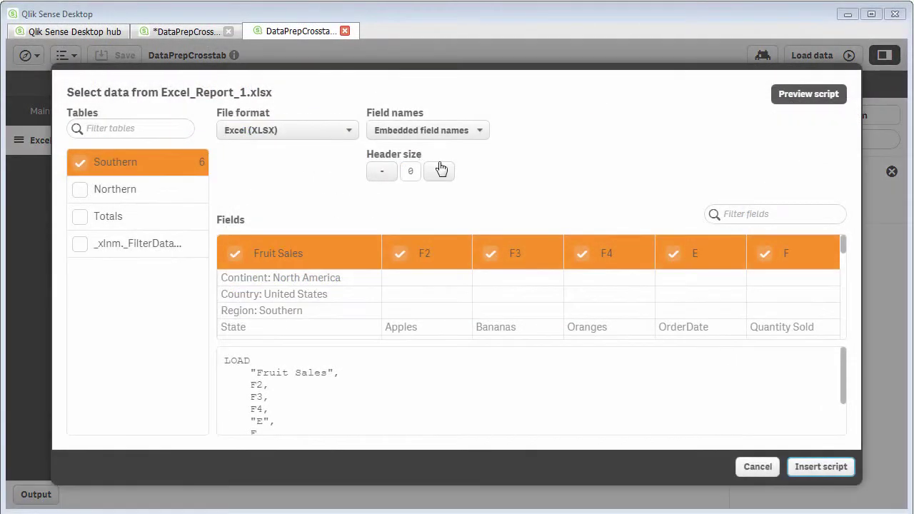
pyautogui.click(440, 170)
pyautogui.click(442, 171)
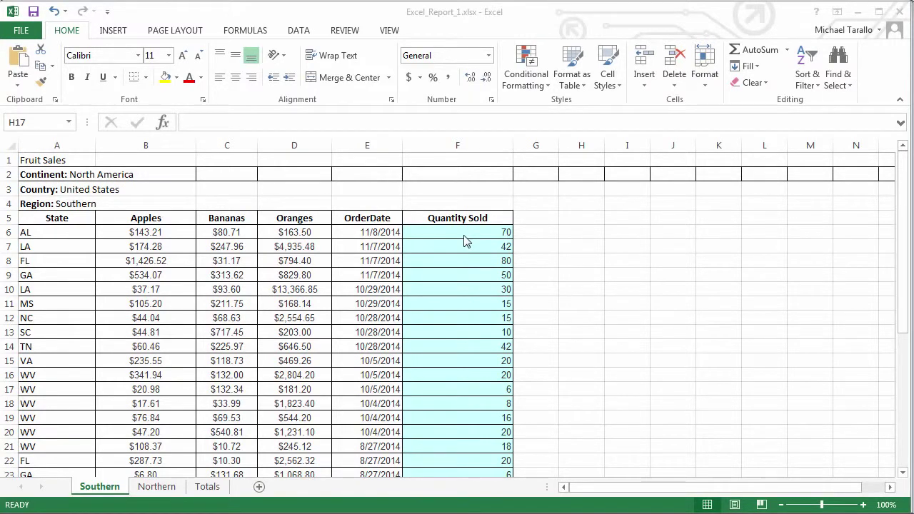
# Compare the Northern sales sheet with the Southern one, then switch to Qlik Sense Desktop.
pyautogui.click(159, 490)
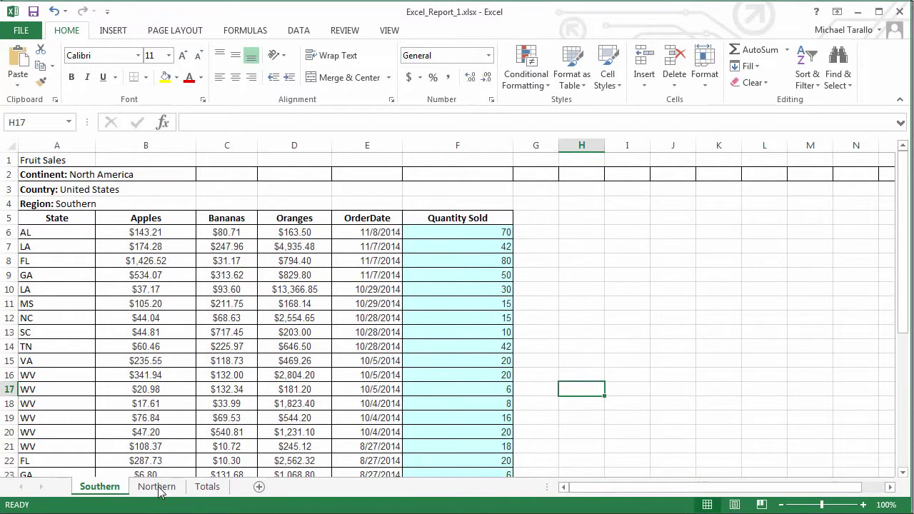
pyautogui.click(157, 487)
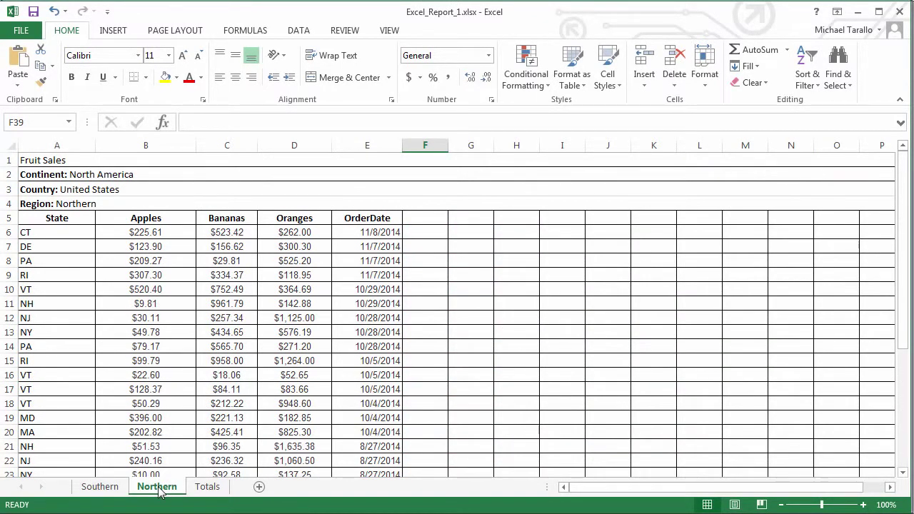
pyautogui.click(116, 490)
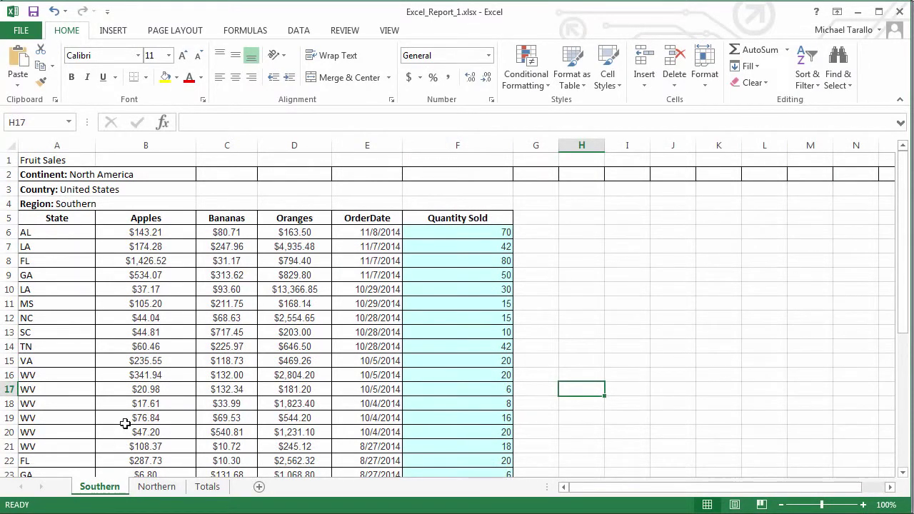
pyautogui.hotkey('alt', 'Tab')
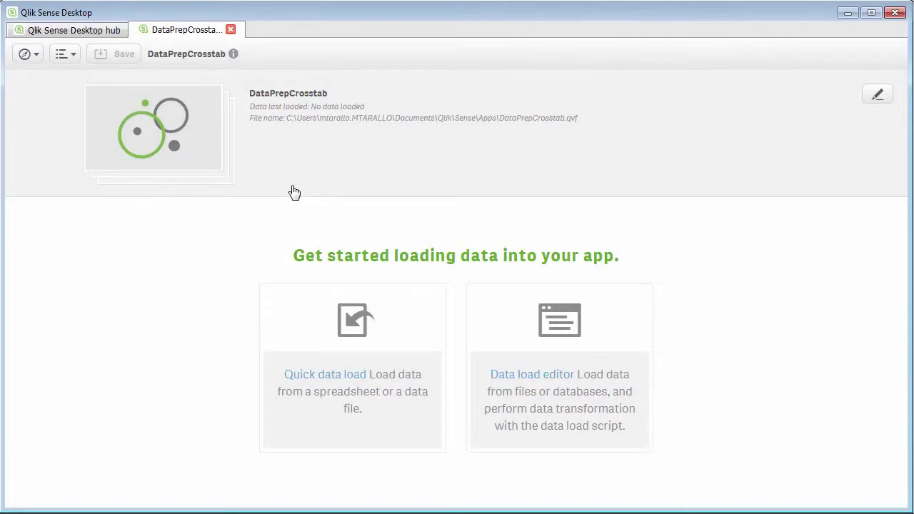
# Cycle through the open windows toward the Explorer data folder.
pyautogui.hotkey('alt', 'Tab')
pyautogui.hotkey('alt', 'Tab')
pyautogui.hotkey('alt', 'Tab')
pyautogui.hotkey('alt', 'Tab')
pyautogui.hotkey('alt', 'Tab')
pyautogui.hotkey('alt', 'Tab')
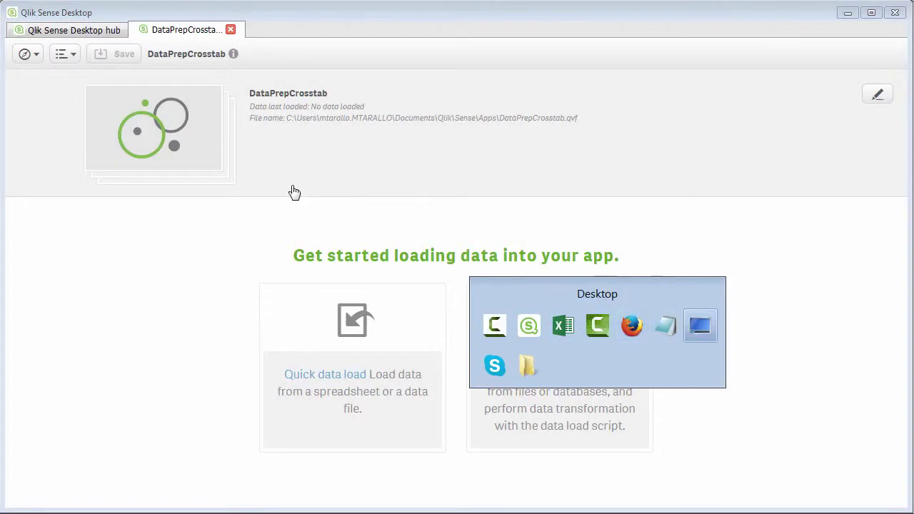
# Drop Excel_Report_1.xlsx from the data folder into the DataPrepCrosstab app and minimize Explorer.
pyautogui.hotkey('alt', 'Tab')
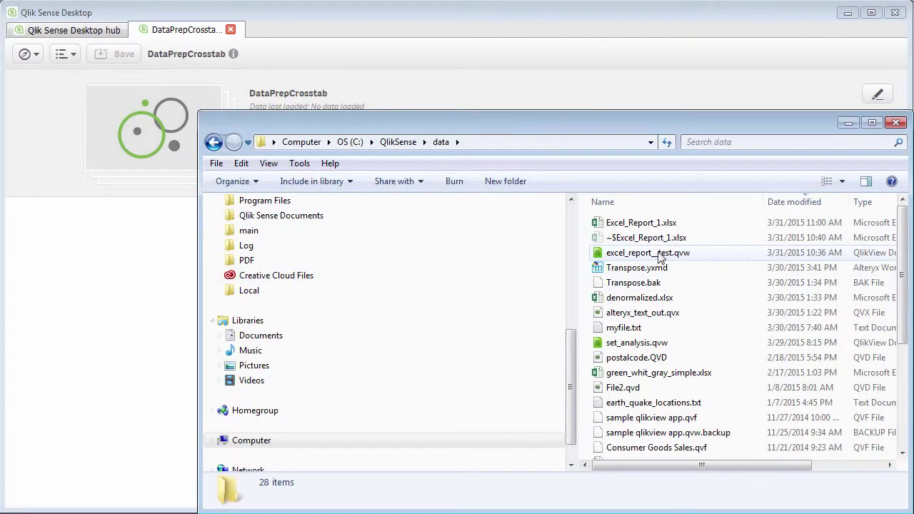
pyautogui.moveTo(677, 226); pyautogui.dragTo(93, 288)
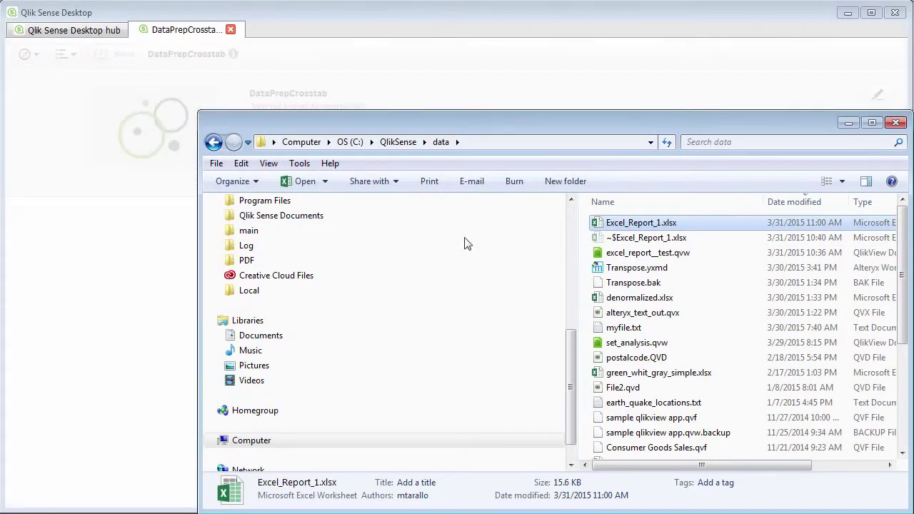
pyautogui.click(847, 124)
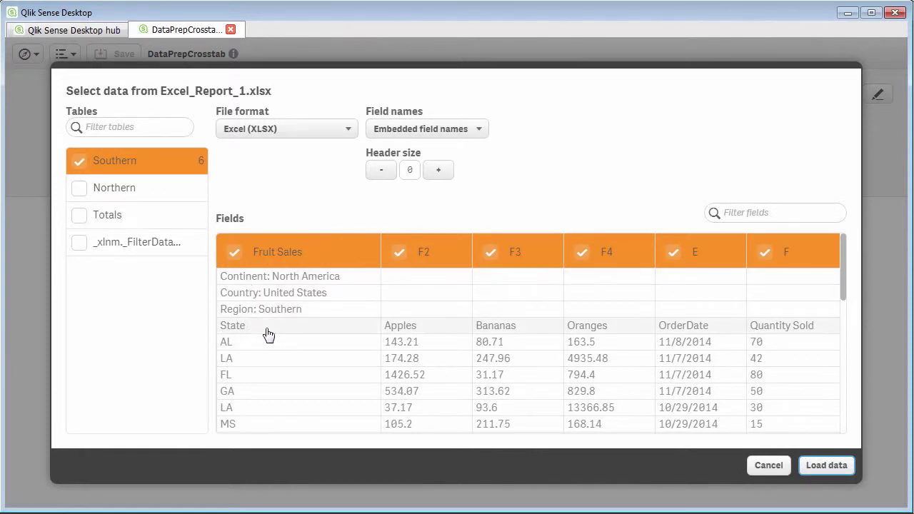
# Set the Southern table's header size to 4 and exclude the Quantity Sold field.
pyautogui.click(439, 171)
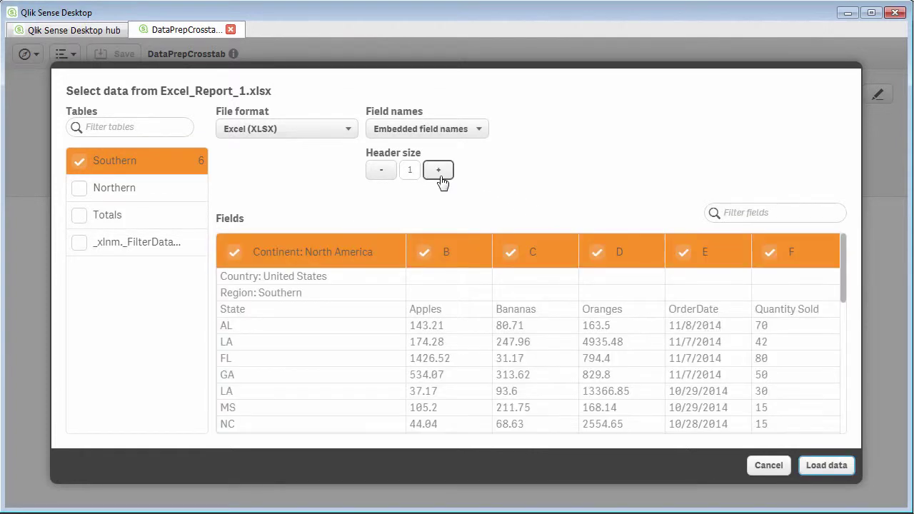
pyautogui.click(439, 172)
pyautogui.click(439, 171)
pyautogui.click(441, 177)
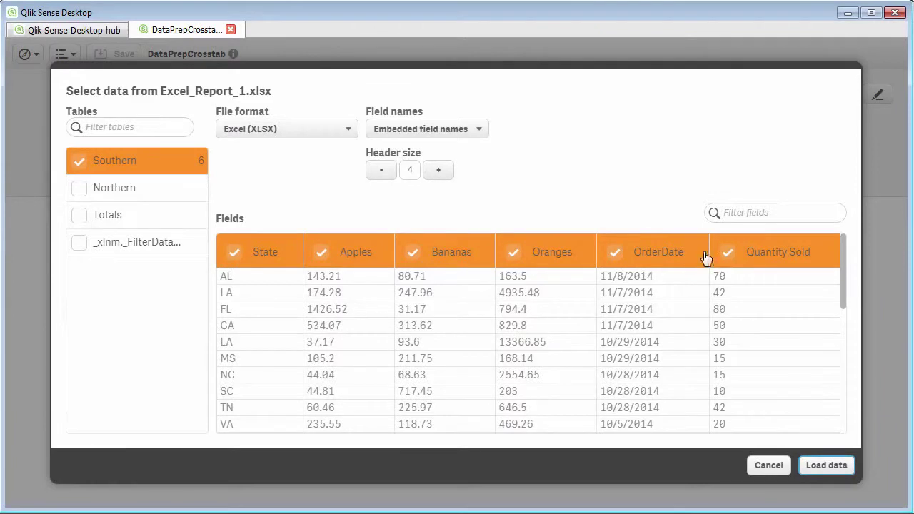
pyautogui.click(728, 255)
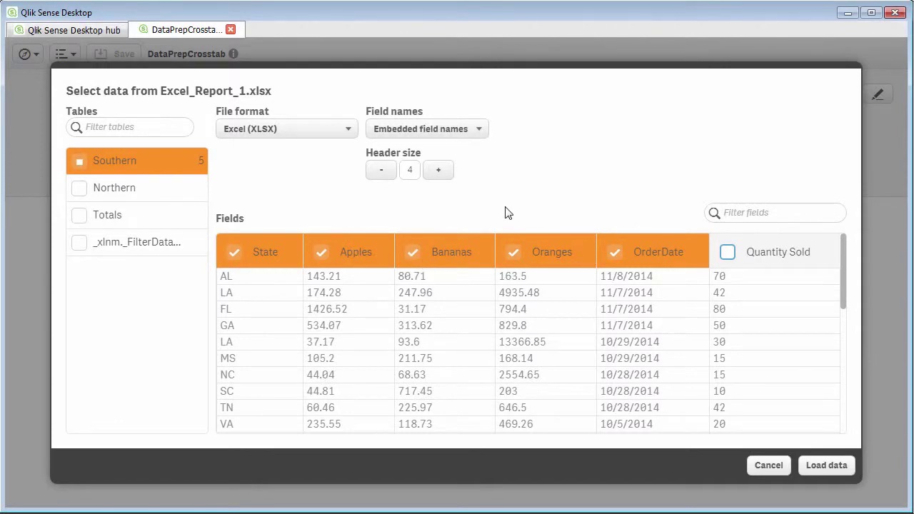
# Load the Southern data into the app, dismiss the confirmation, and return to Excel.
pyautogui.click(827, 466)
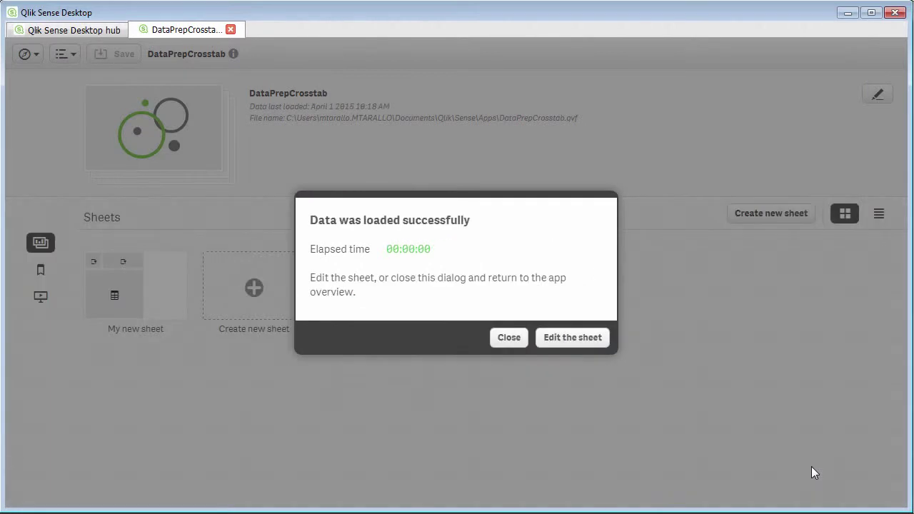
pyautogui.click(509, 339)
pyautogui.hotkey('alt', 'Tab')
pyautogui.hotkey('alt', 'Tab')
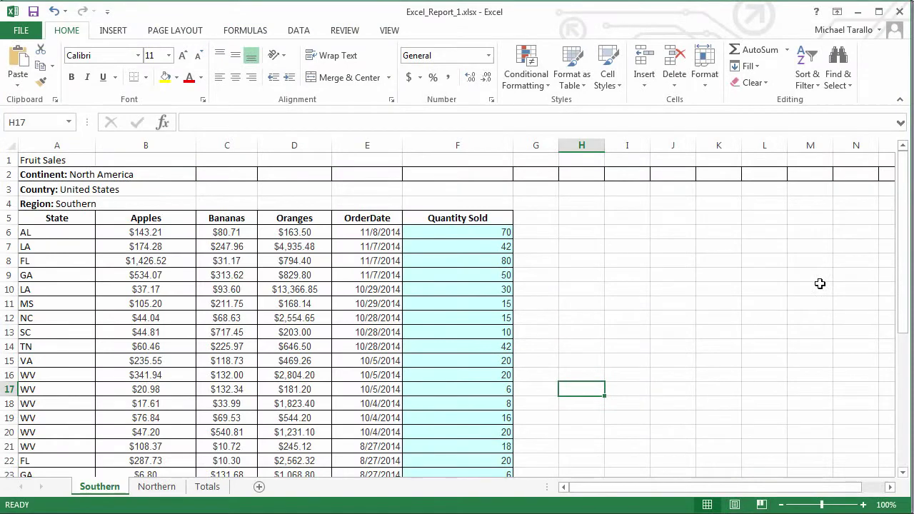
pyautogui.moveTo(903, 251); pyautogui.dragTo(903, 386)
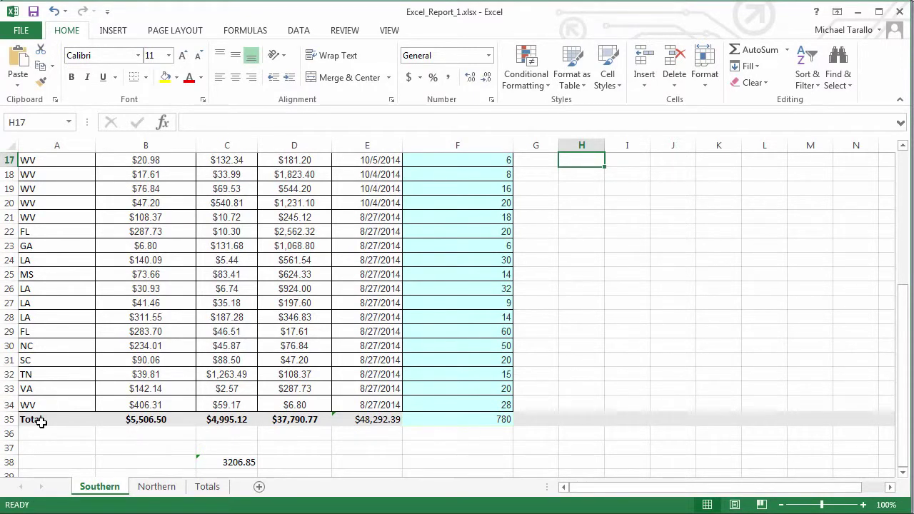
pyautogui.hotkey('alt', 'Tab')
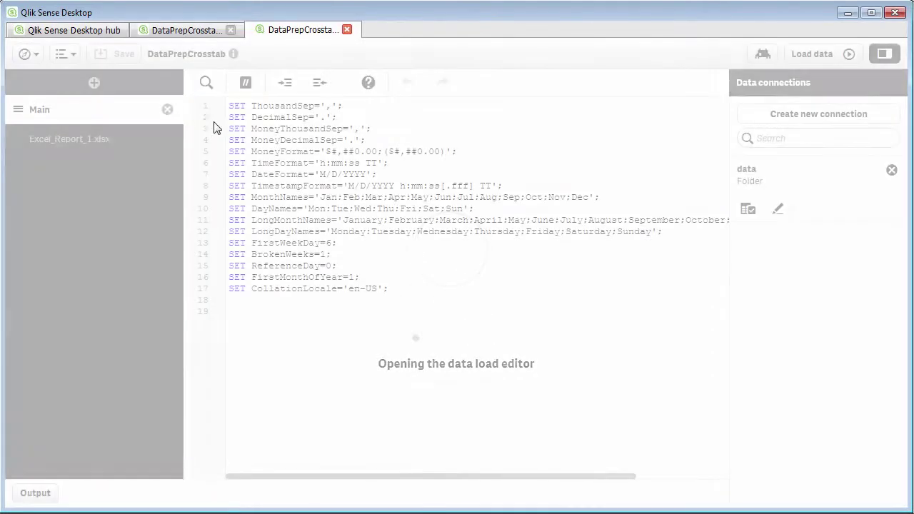
# Add the filter where State <> 'Total'; after the FROM clause of the Excel_Report_1.xlsx load.
pyautogui.click(115, 140)
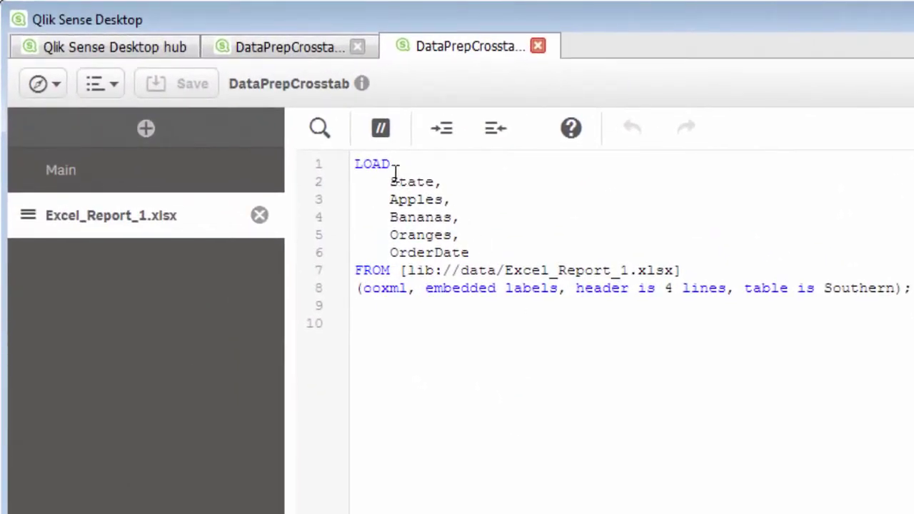
pyautogui.moveTo(394, 184); pyautogui.dragTo(485, 246)
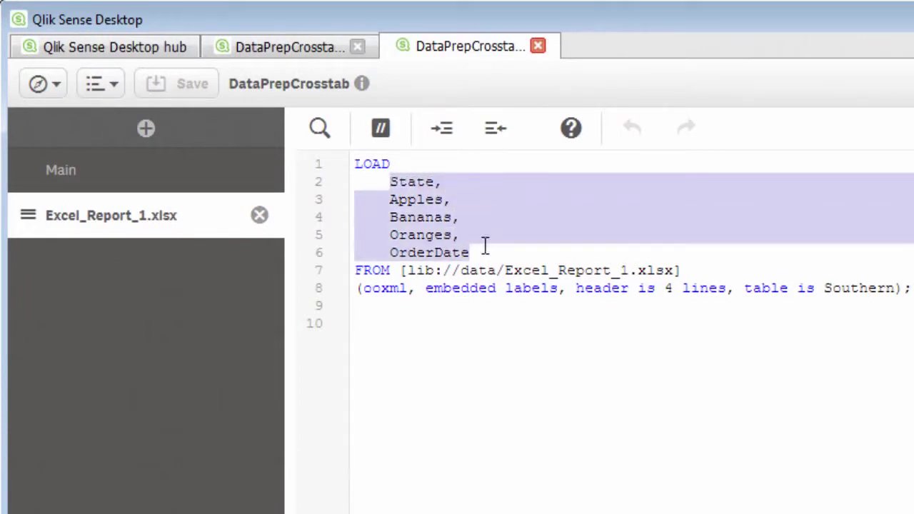
pyautogui.click(908, 288)
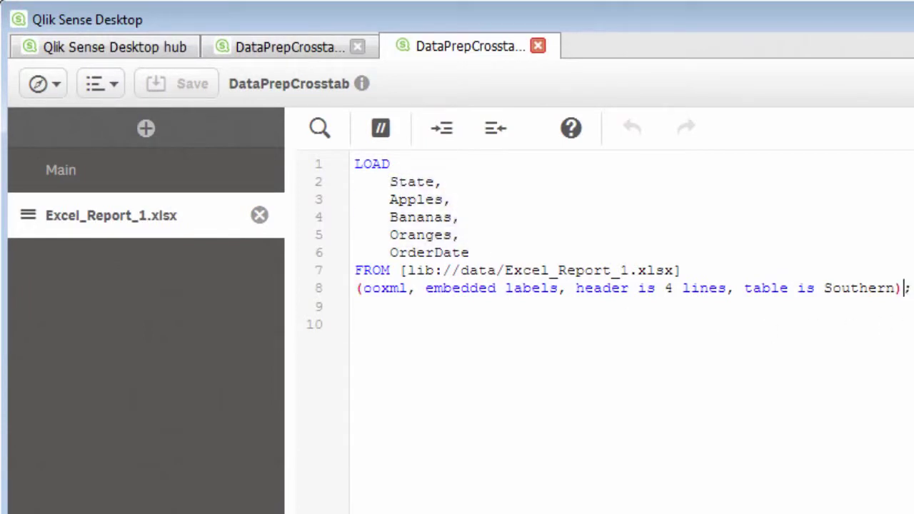
pyautogui.press('Return')
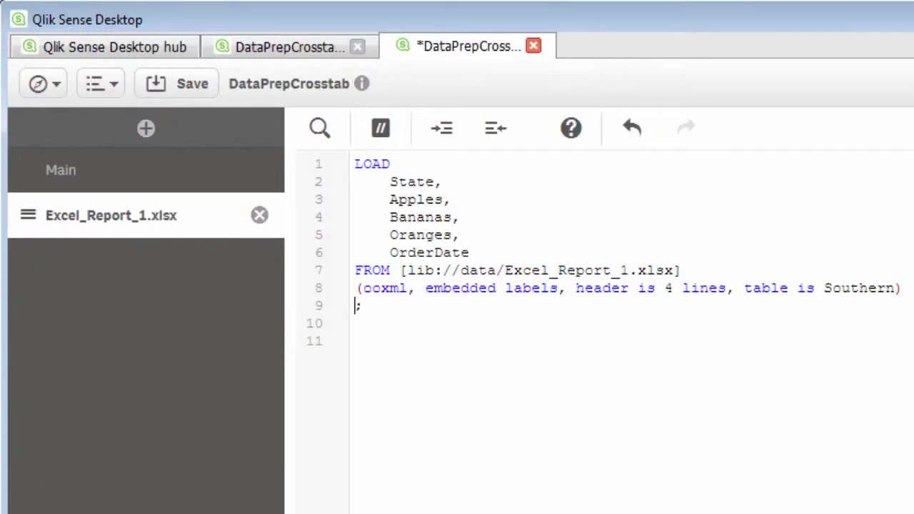
pyautogui.press('Return')
pyautogui.press('Up')
pyautogui.write('wher')
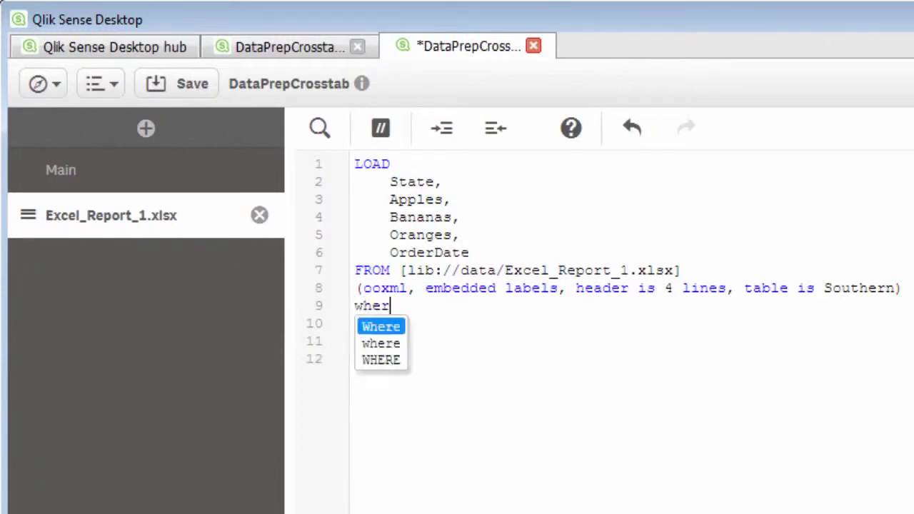
pyautogui.write('e State')
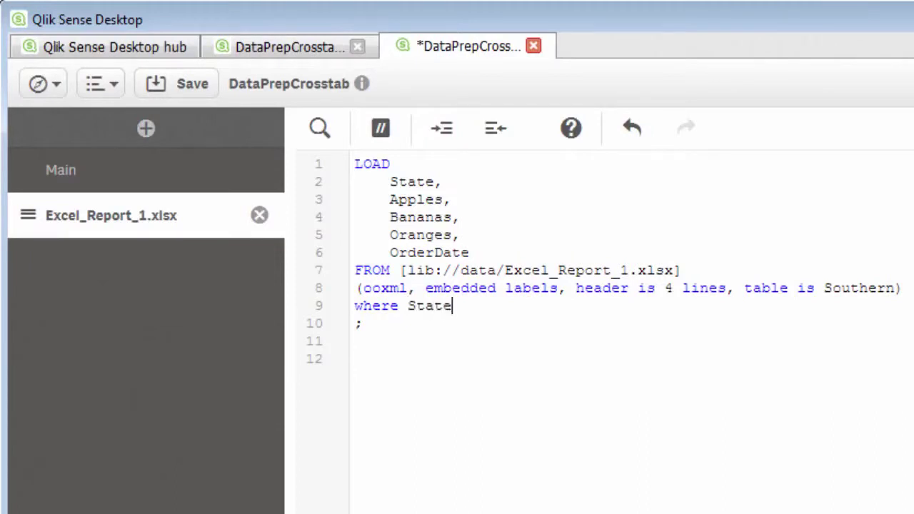
pyautogui.write(" <> 'Total';")
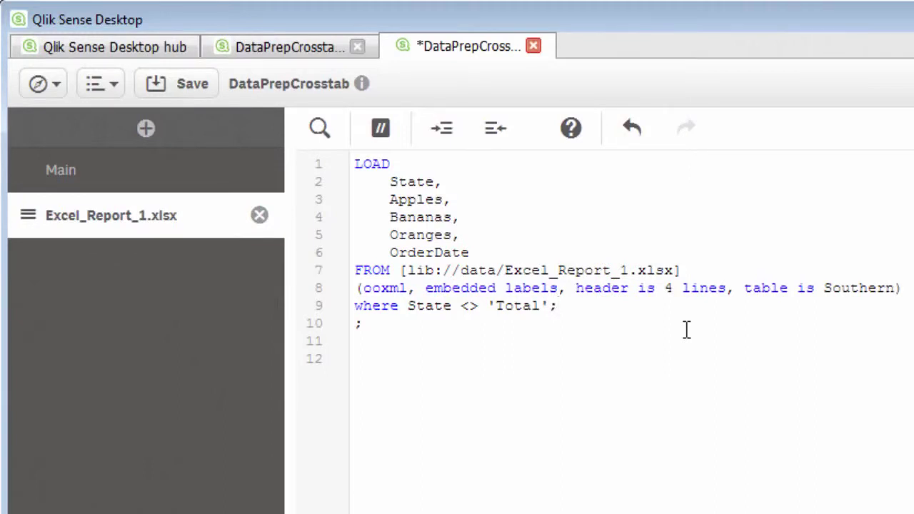
pyautogui.click(592, 163)
# Insert a new first line above LOAD starting with the CrossTable( prefix.
pyautogui.press('Home')
pyautogui.press('Return')
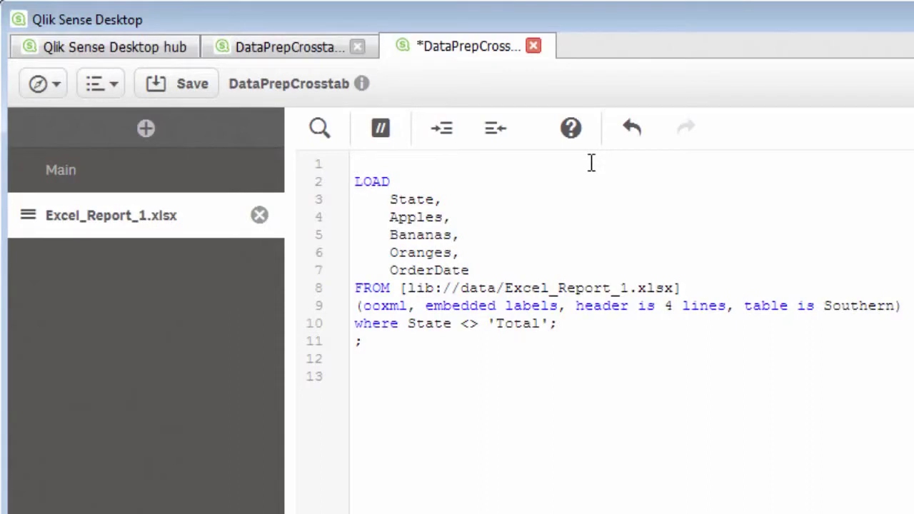
pyautogui.write('Cr')
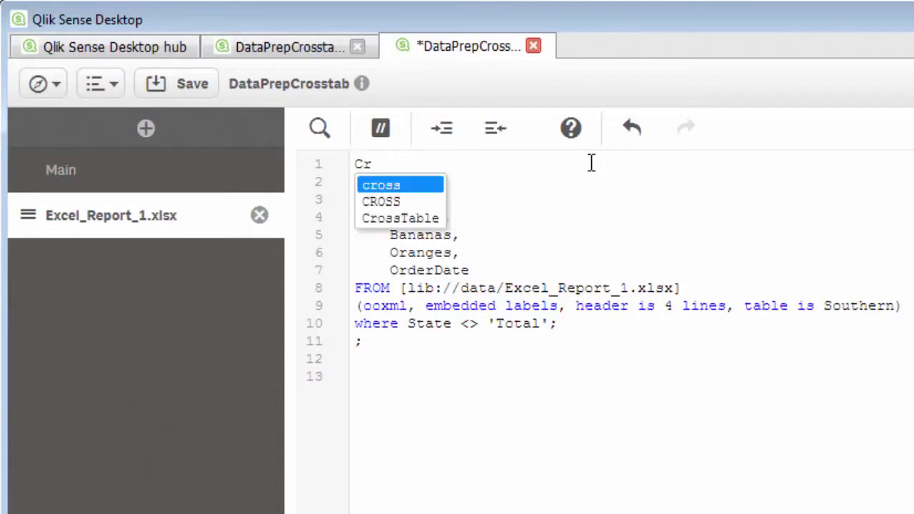
pyautogui.write('oss')
pyautogui.press('Down')
pyautogui.press('Down')
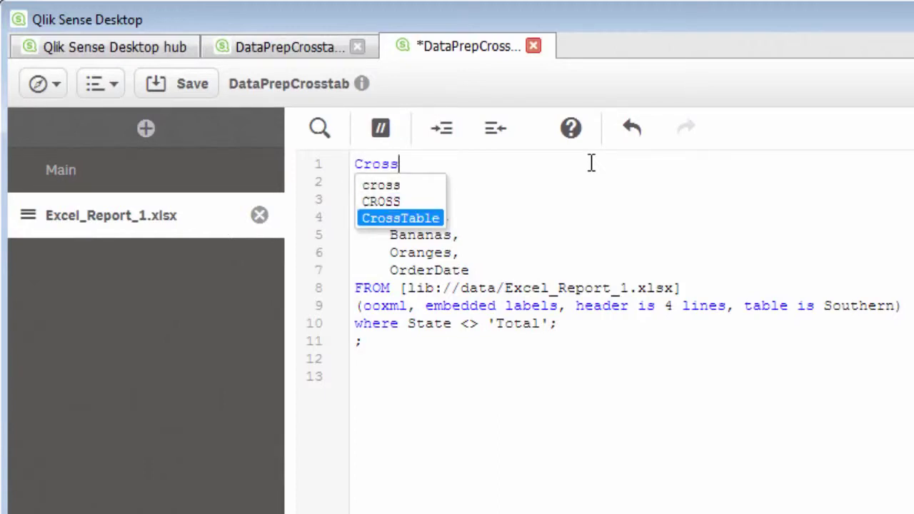
pyautogui.press('Return')
pyautogui.write('(')
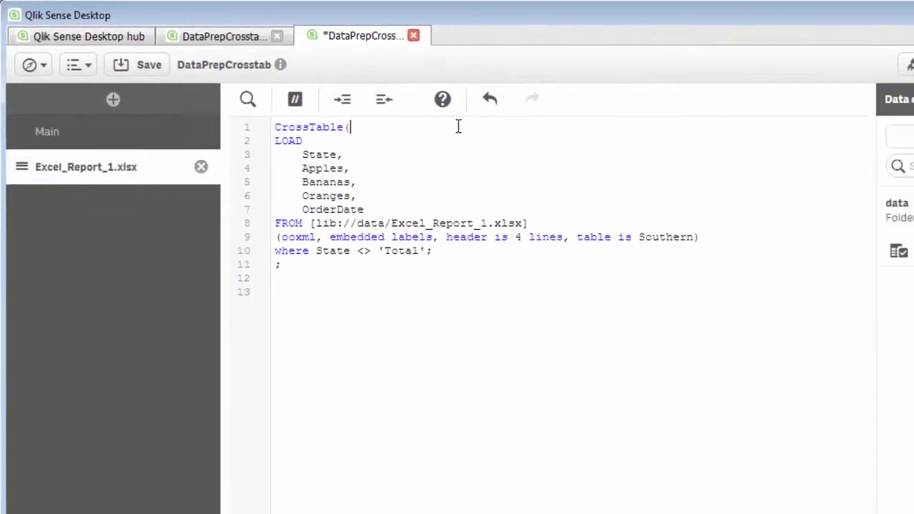
pyautogui.hotkey('alt', 'Tab')
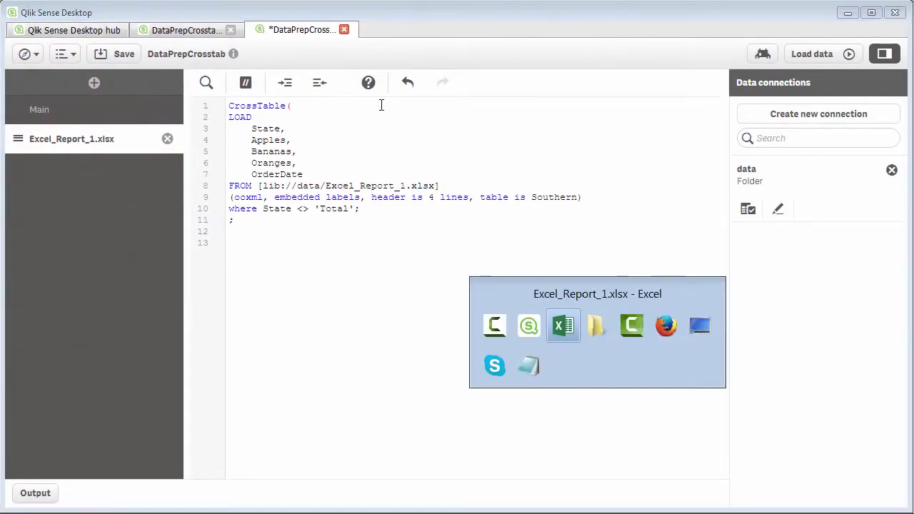
pyautogui.hotkey('alt', 'Tab')
pyautogui.hotkey('alt', 'Tab')
pyautogui.hotkey('alt', 'Tab')
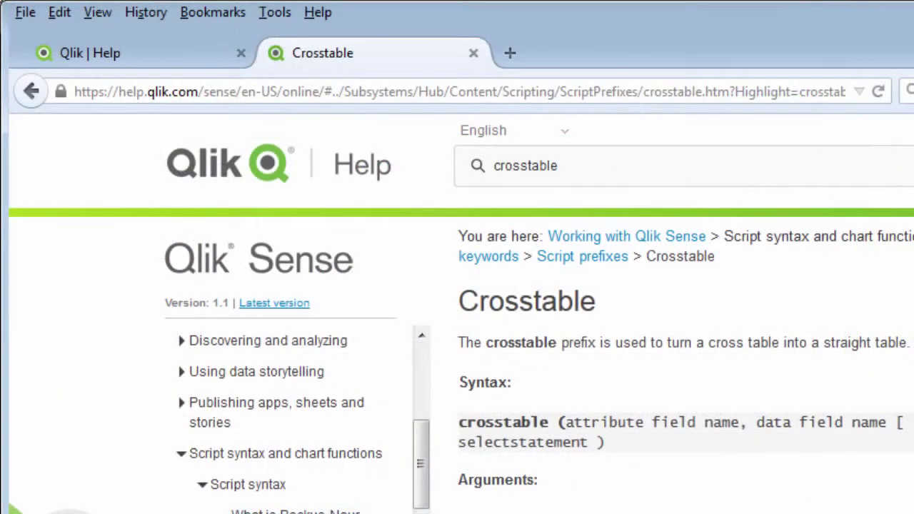
pyautogui.hotkey('alt', 'Tab')
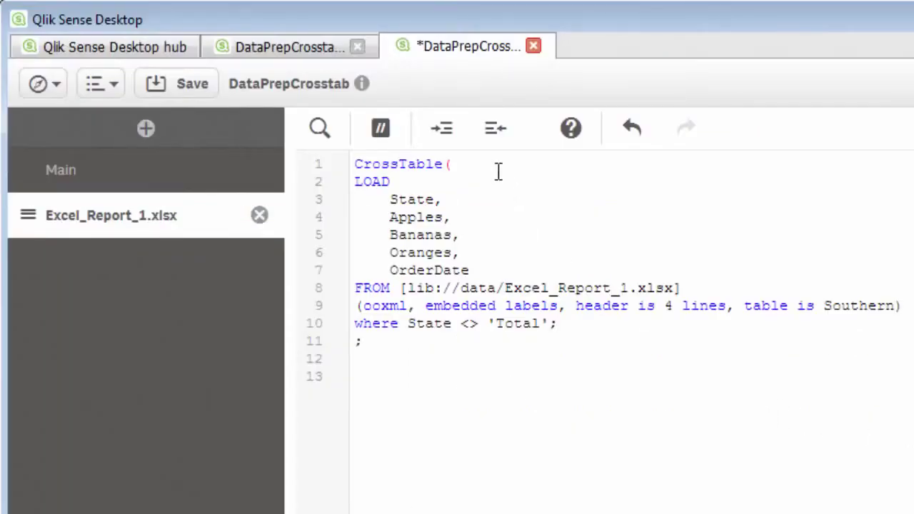
# Complete the first script line as CrossTable(Item,Sales), keeping Item rather than the ItemNo suggestion.
pyautogui.click(493, 167)
pyautogui.write('Item')
pyautogui.press('Escape')
pyautogui.write(',')
pyautogui.write('Sales')
pyautogui.write(')')
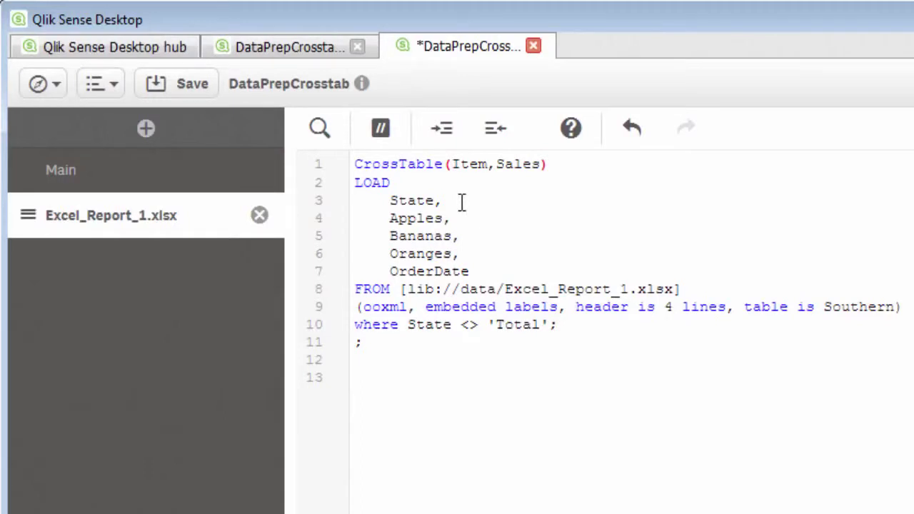
# Move OrderDate up after State, drop the comma after Oranges, and make the prefix CrossTable(Item,Sales,2).
pyautogui.moveTo(469, 271); pyautogui.dragTo(388, 269)
pyautogui.hotkey('ctrl', 'c')
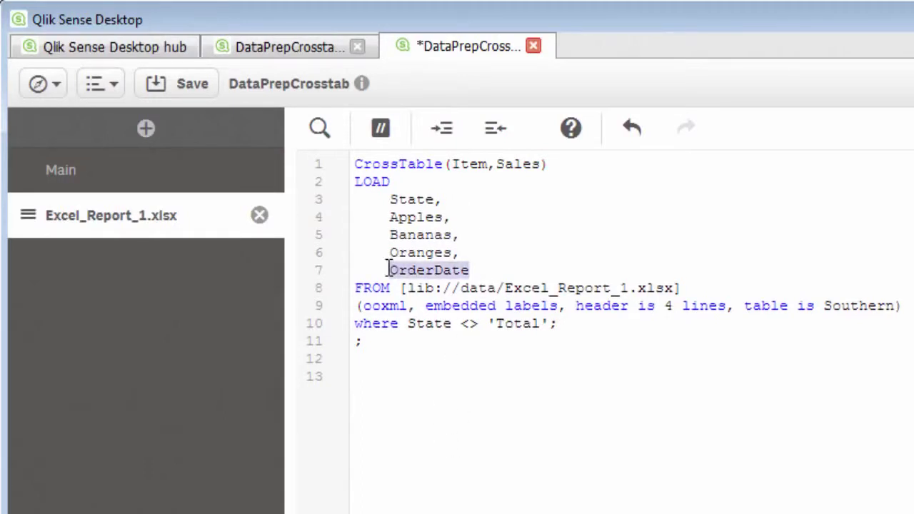
pyautogui.press('BackSpace')
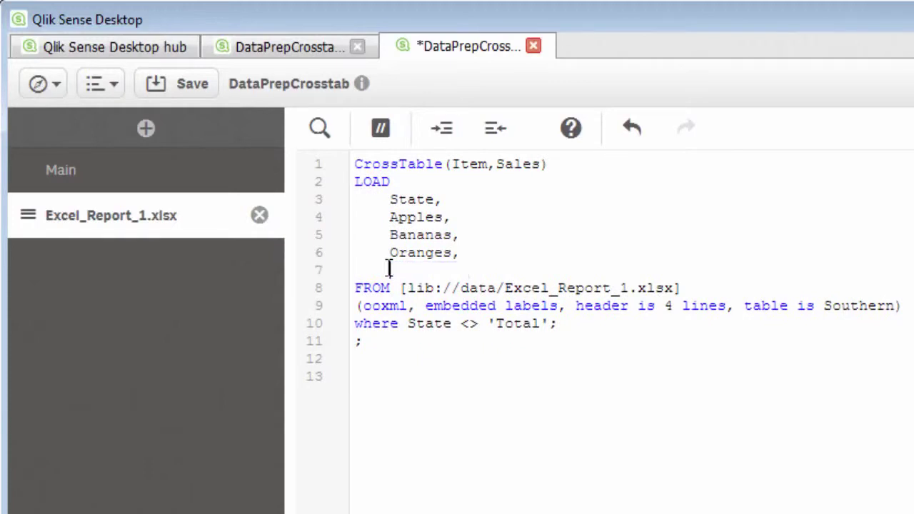
pyautogui.click(467, 198)
pyautogui.press('Return')
pyautogui.hotkey('ctrl', 'v')
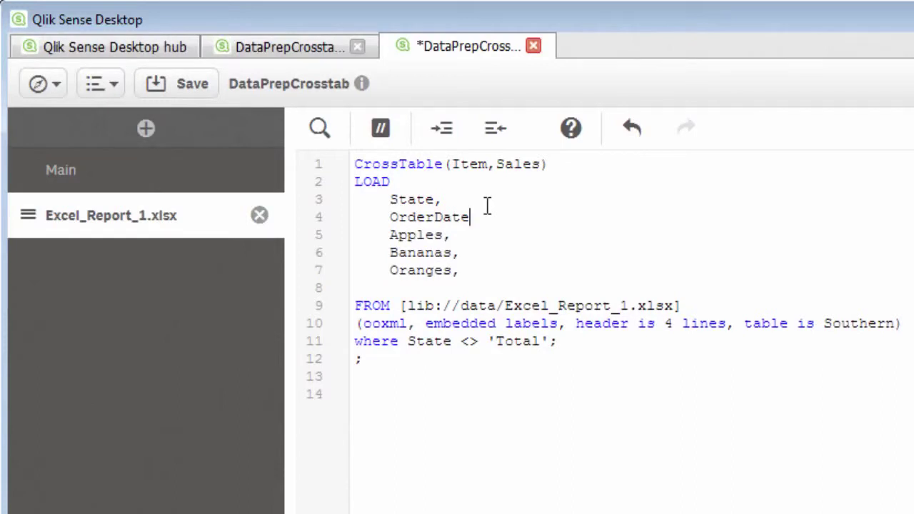
pyautogui.write(',')
pyautogui.press('Down')
pyautogui.press('Down')
pyautogui.press('Down')
pyautogui.press('BackSpace')
pyautogui.click(543, 165)
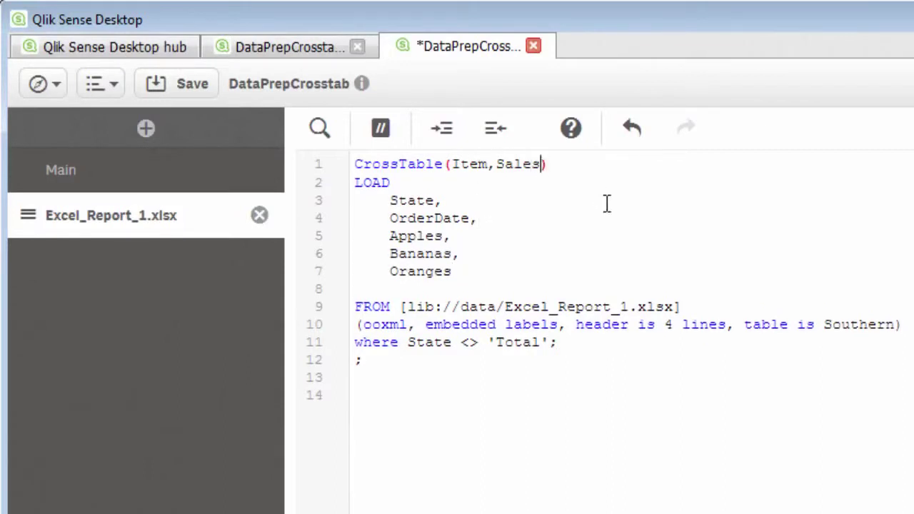
pyautogui.write(',2')
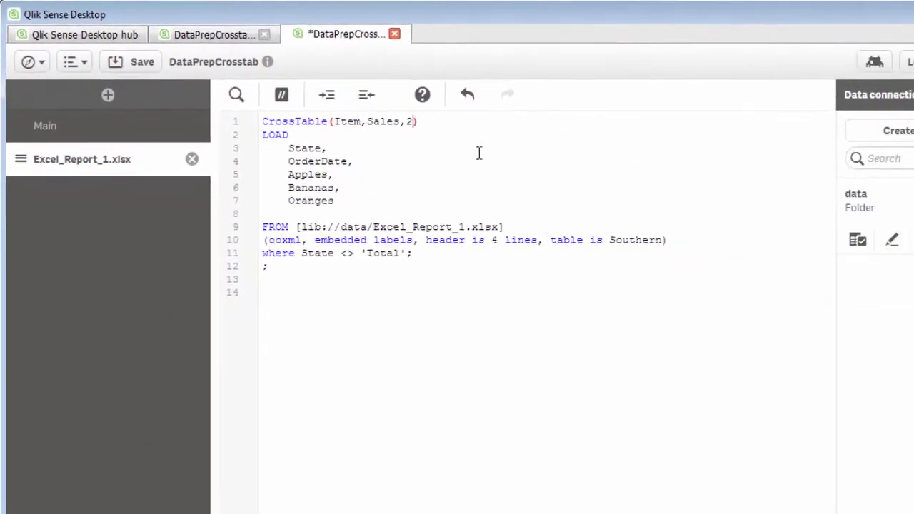
# Save and reload the app, then open My new sheet showing State, Item, OrderDate and Sales.
pyautogui.click(118, 55)
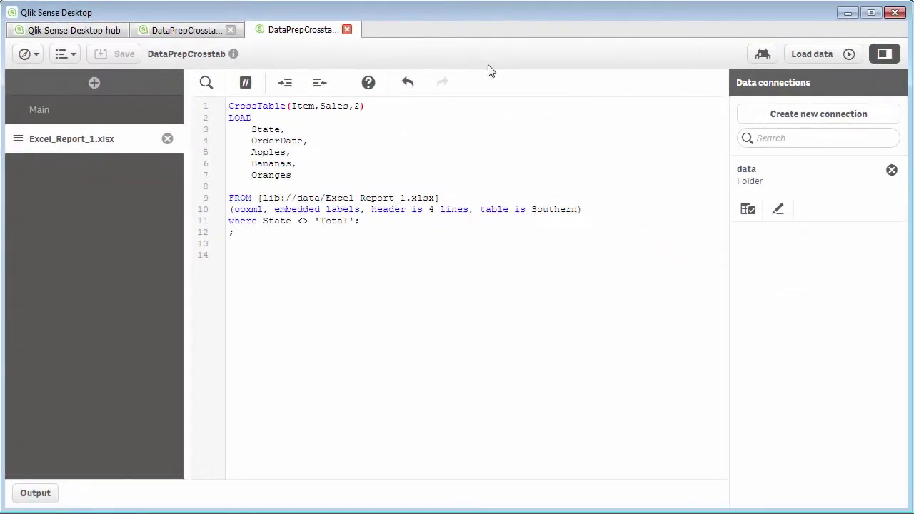
pyautogui.click(791, 53)
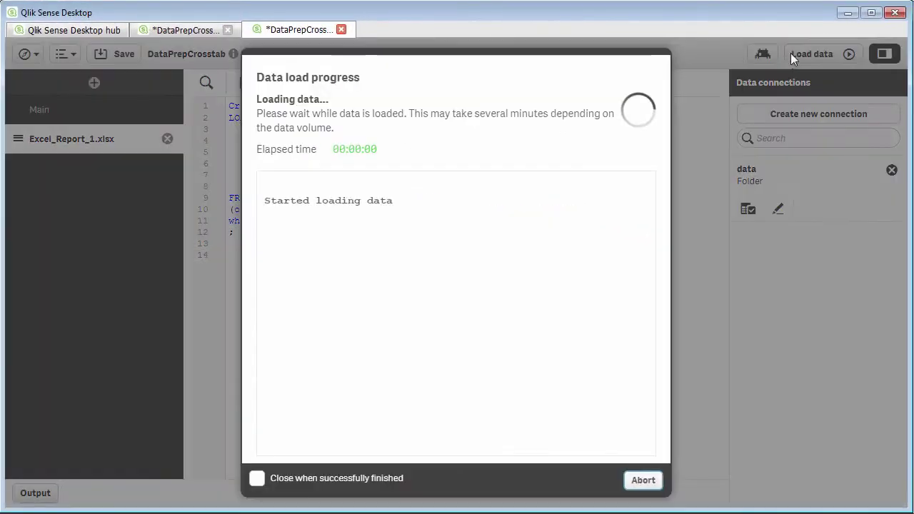
pyautogui.click(197, 31)
pyautogui.click(178, 278)
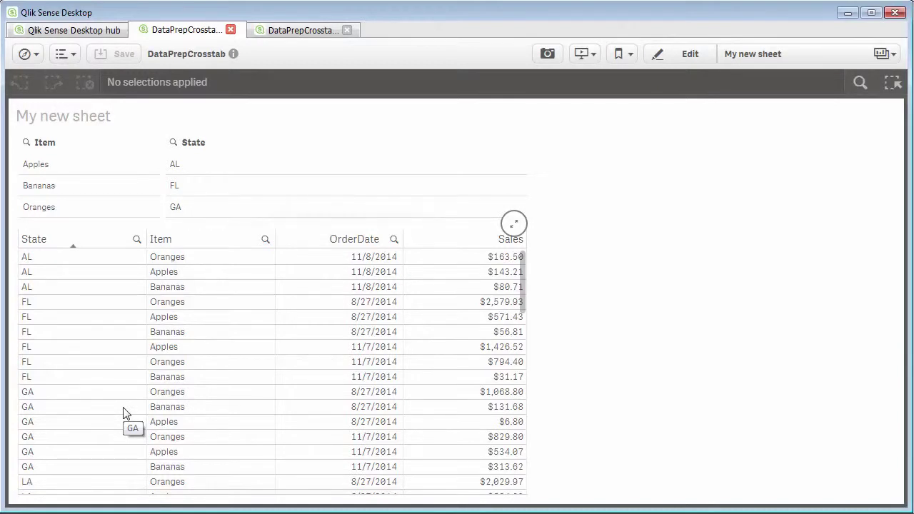
# Narrow the Qlik table to Oranges in FL, then bring the Excel workbook forward.
pyautogui.click(80, 206)
pyautogui.click(178, 185)
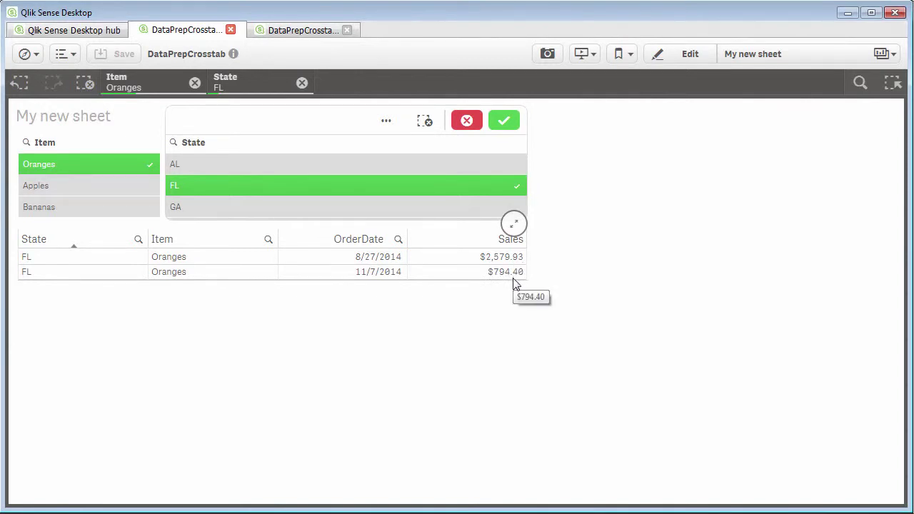
pyautogui.hotkey('alt', 'Tab')
pyautogui.hotkey('alt', 'Tab')
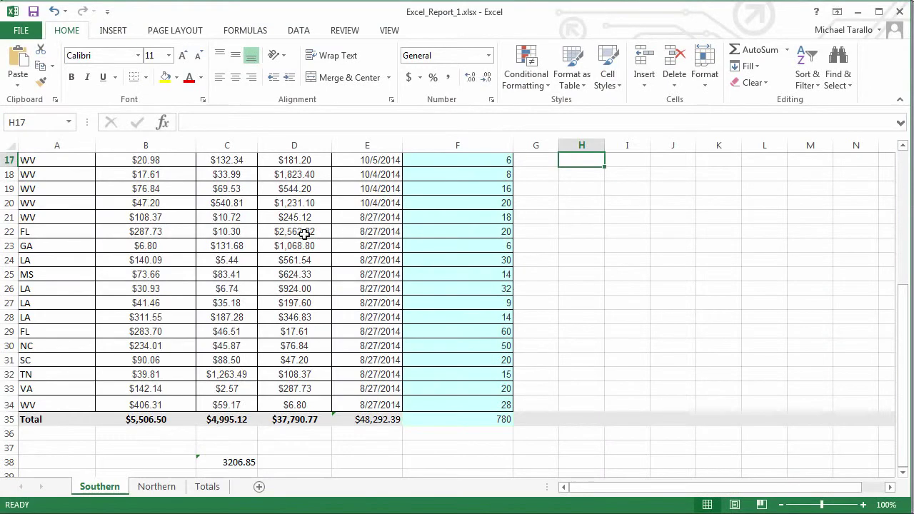
# Turn on Excel filtering for the Southern sheet's header row 5.
pyautogui.scroll(5, 388, 298)
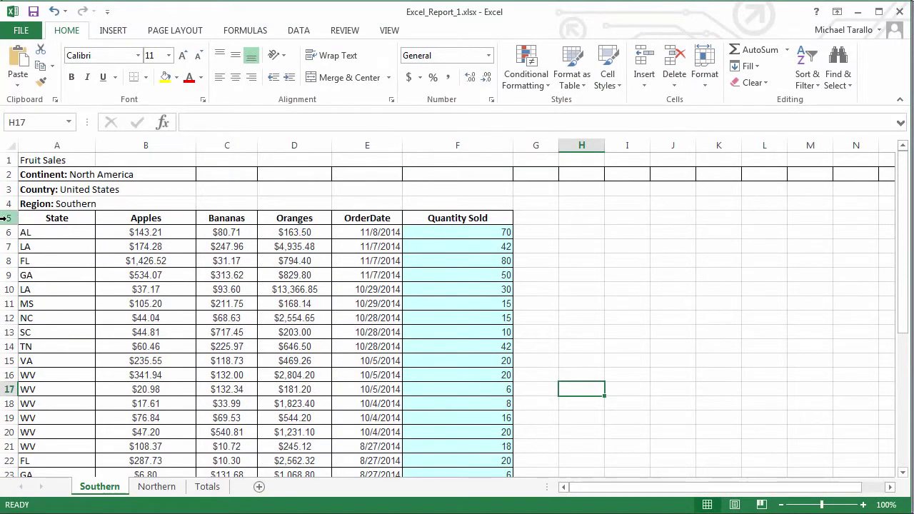
pyautogui.click(6, 217)
pyautogui.click(299, 30)
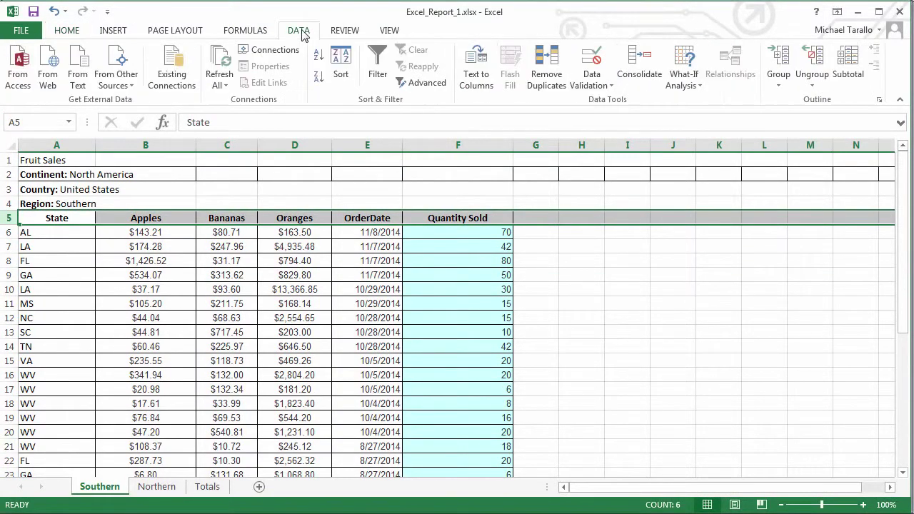
pyautogui.click(376, 68)
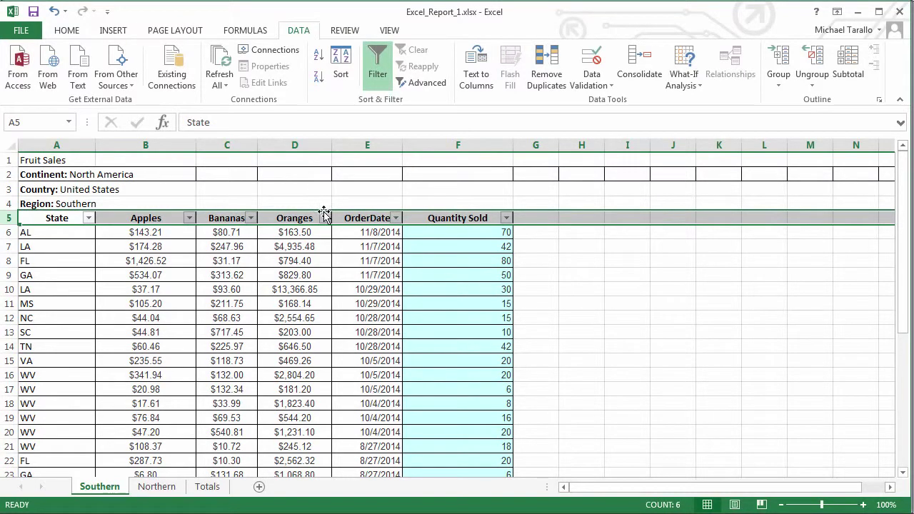
# Filter the State column to FL only and return to Qlik Sense to compare.
pyautogui.click(89, 218)
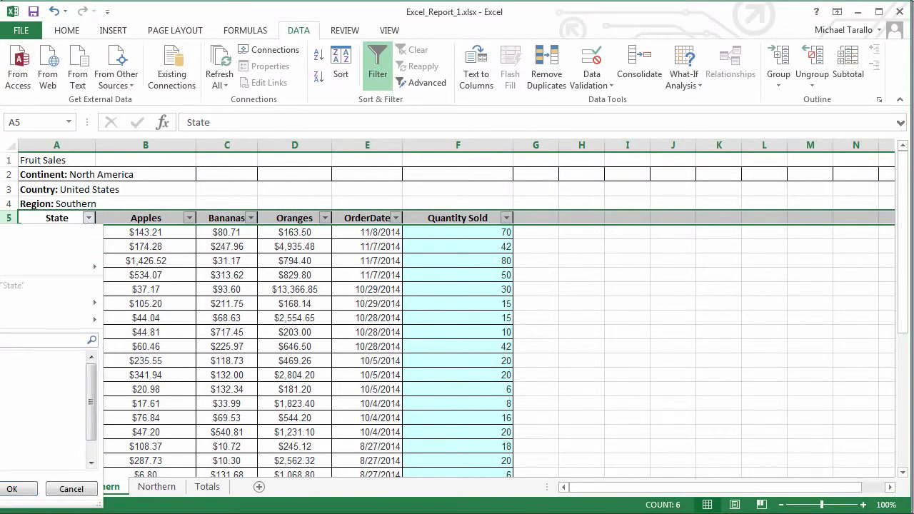
pyautogui.click(12, 488)
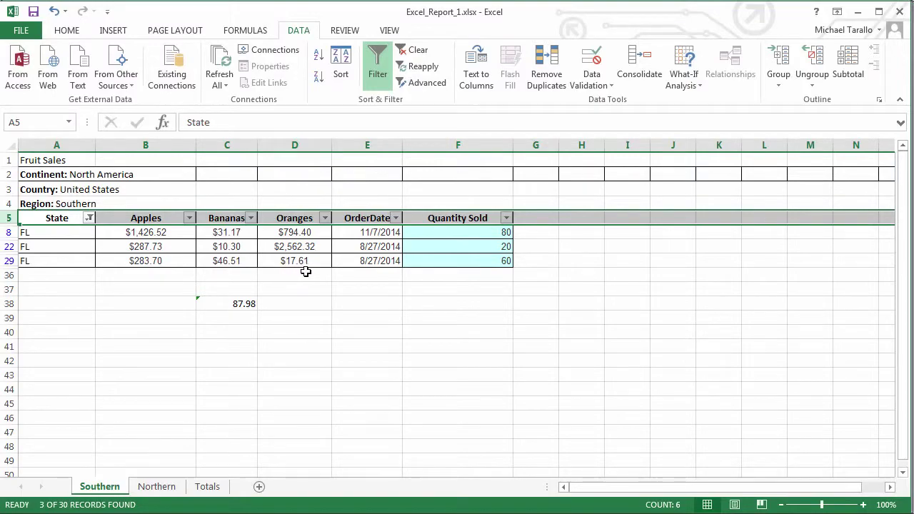
pyautogui.hotkey('alt', 'Tab')
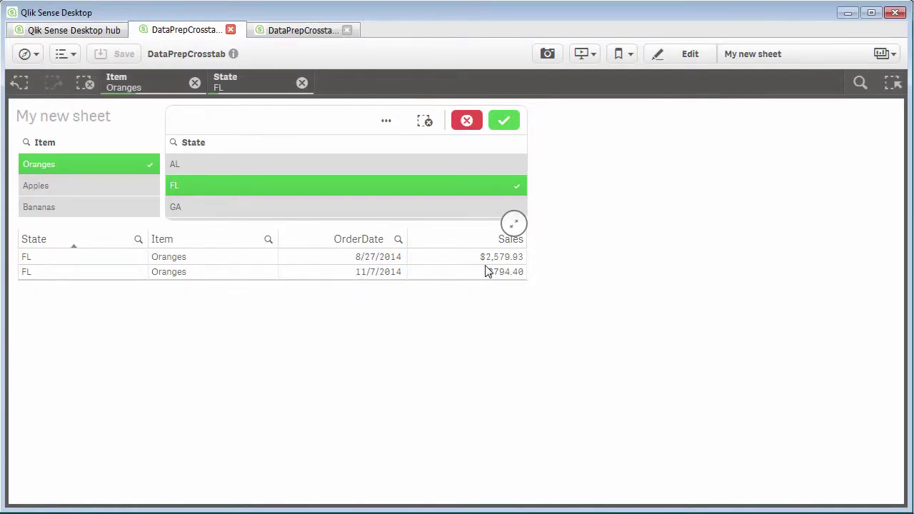
pyautogui.hotkey('alt', 'Tab')
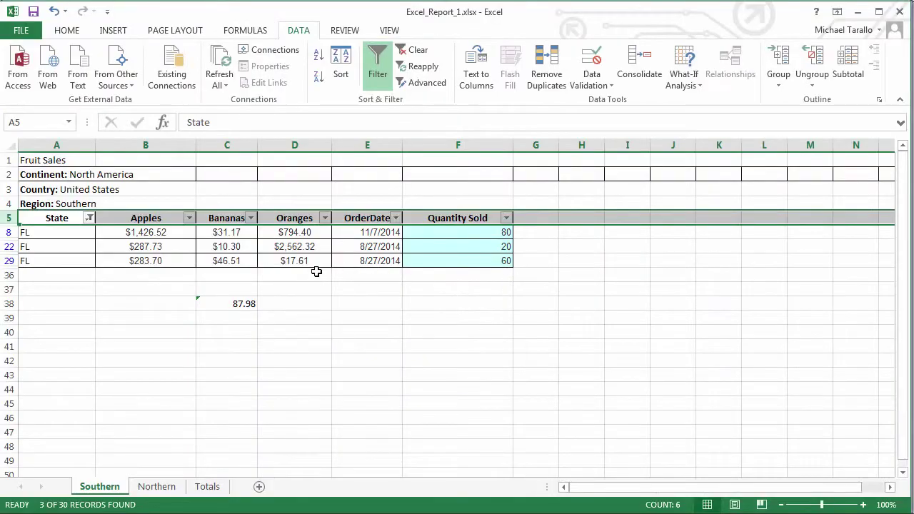
pyautogui.hotkey('alt', 'Tab')
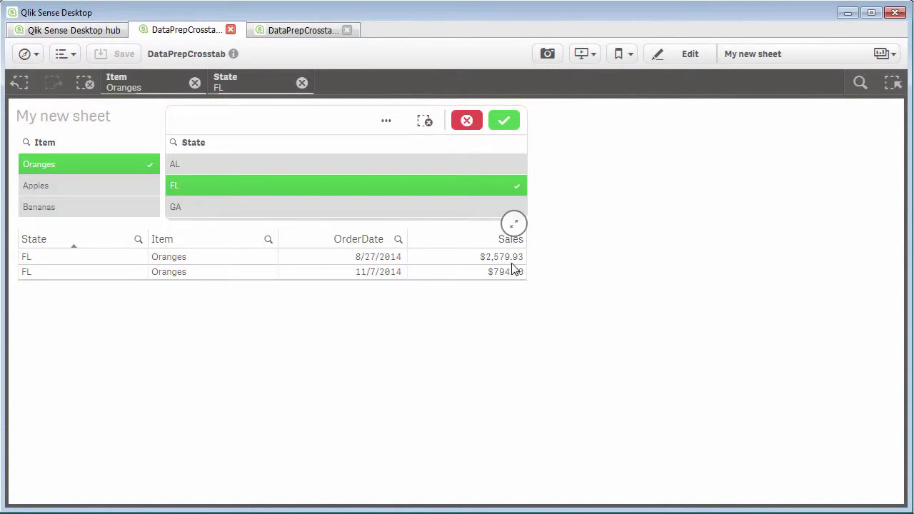
pyautogui.hotkey('alt', 'Tab')
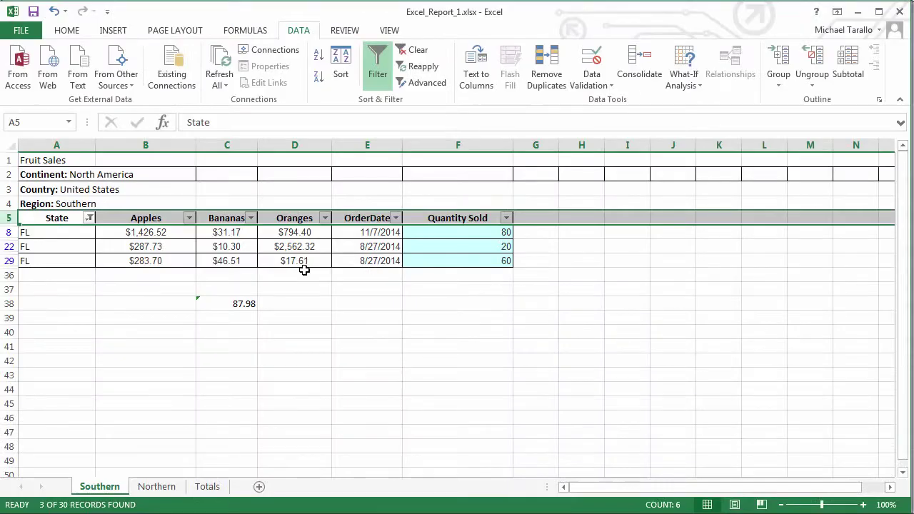
pyautogui.hotkey('alt', 'Tab')
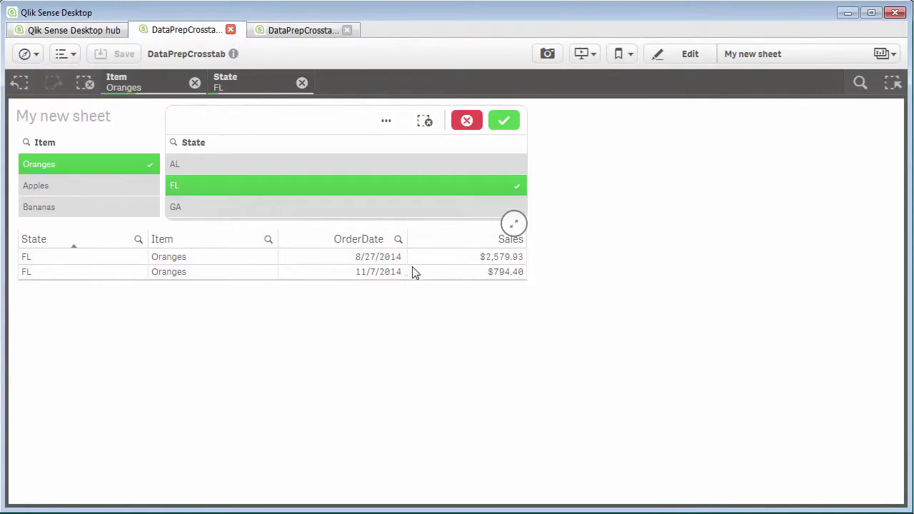